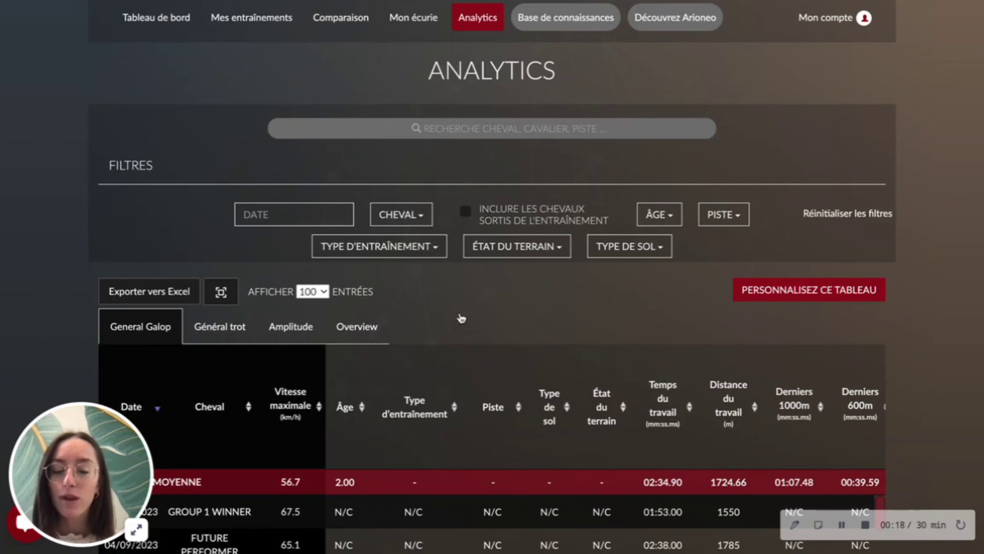
Filter the training table to only the horse FLAT STANDARD FR 2, clearing all other horses from the selection.
left_click(428, 211)
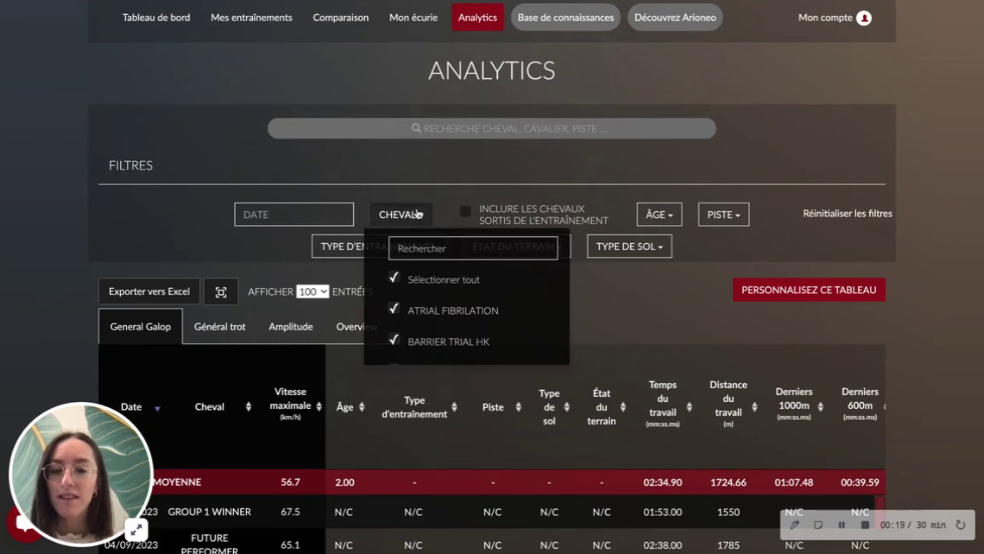
left_click(393, 276)
left_click(406, 247)
type("flat stand")
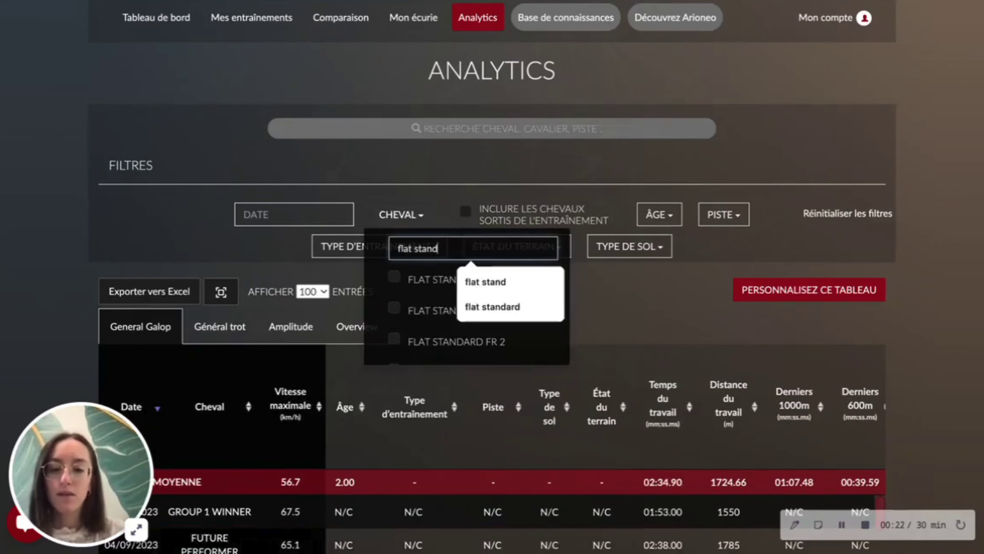
left_click(393, 339)
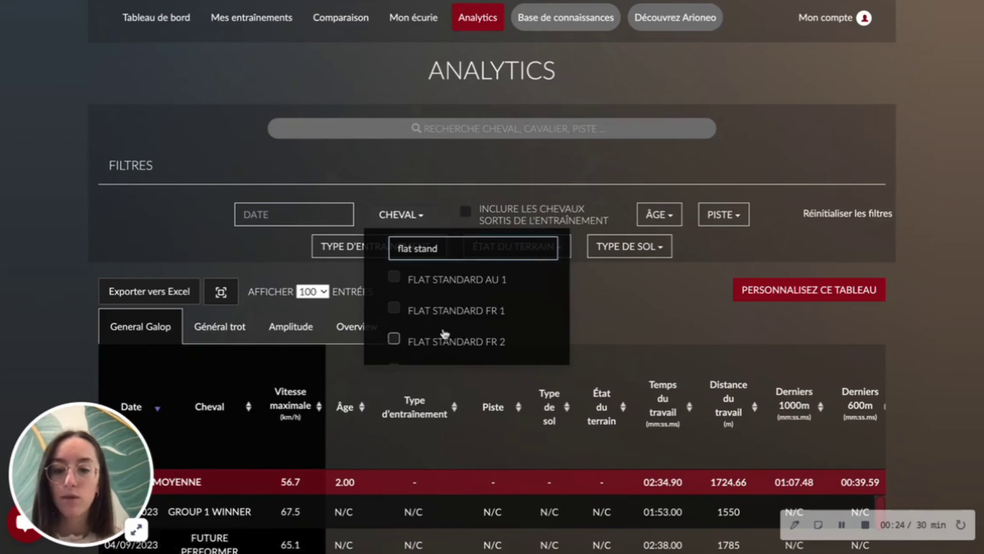
left_click(607, 311)
Review the horse's gallop sessions, checking the track and ground type of each training.
scroll(607, 312, "down", 5)
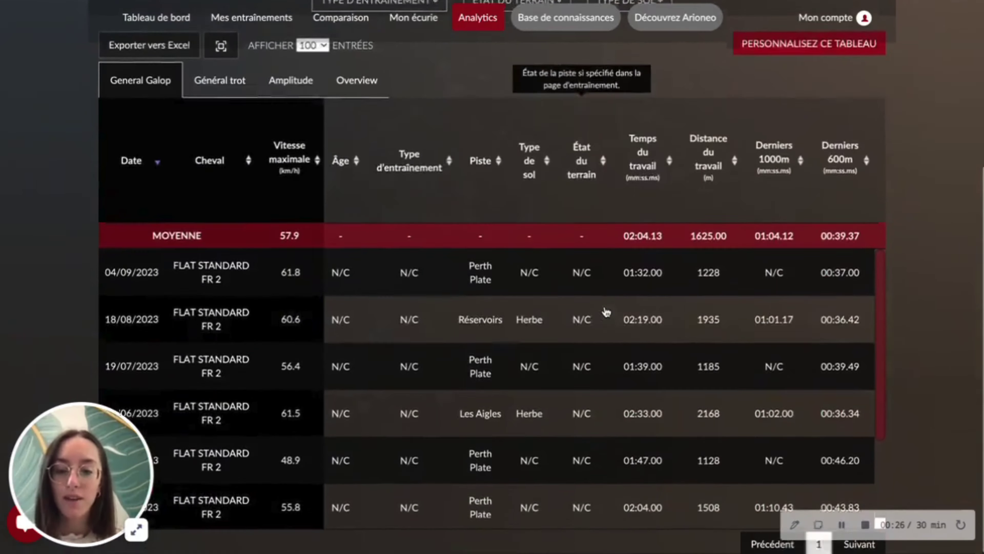
scroll(570, 381, "right", 1)
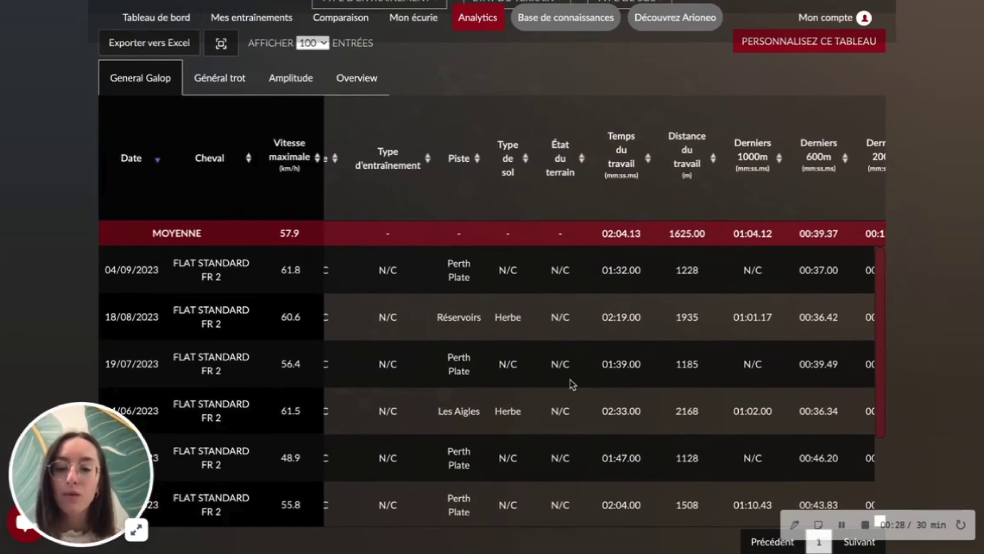
scroll(448, 409, "down", 2)
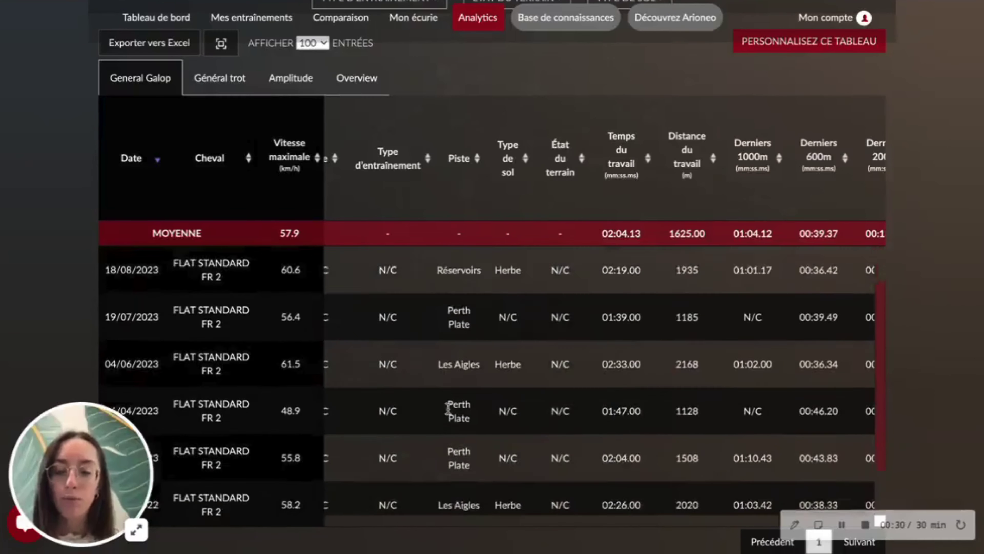
scroll(460, 483, "up", 2)
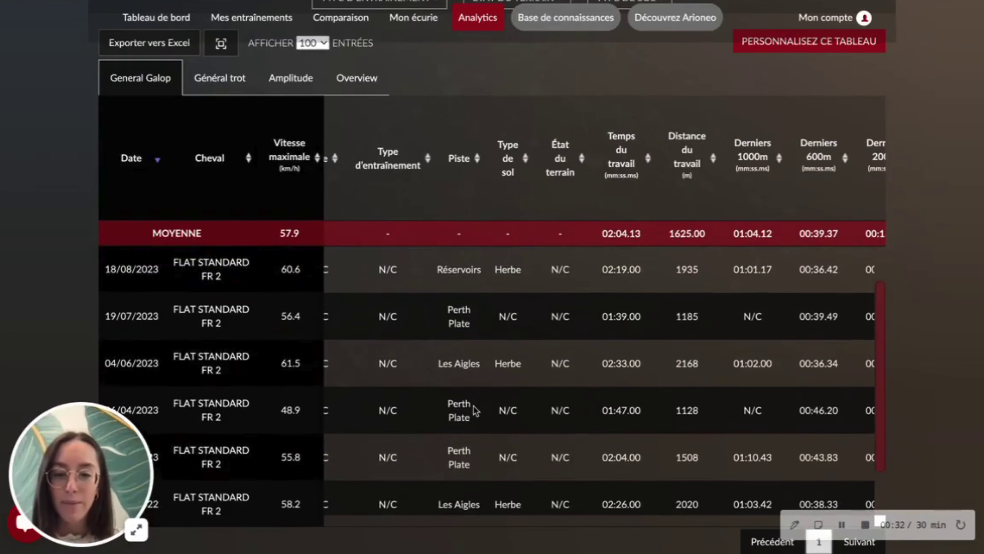
scroll(473, 405, "up", 1)
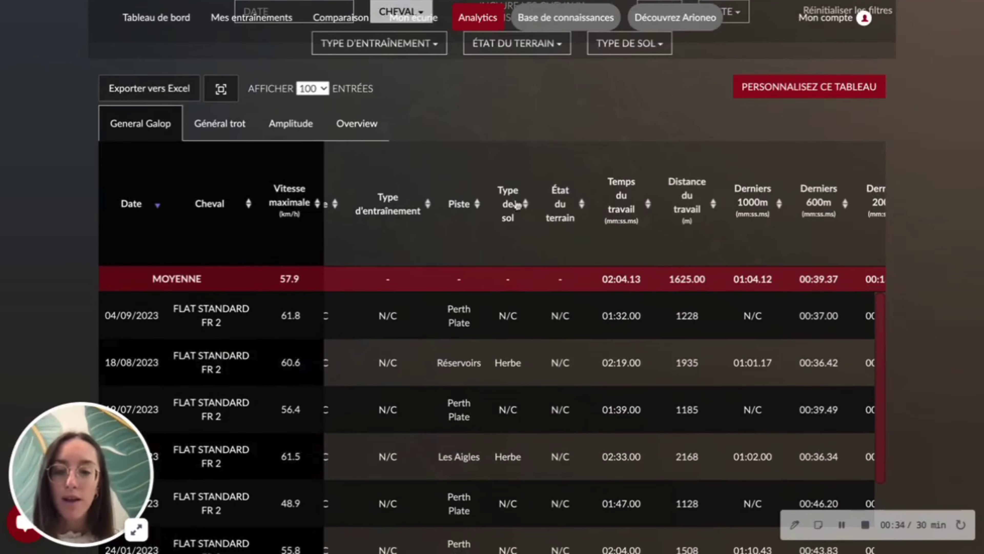
scroll(530, 127, "down", 1)
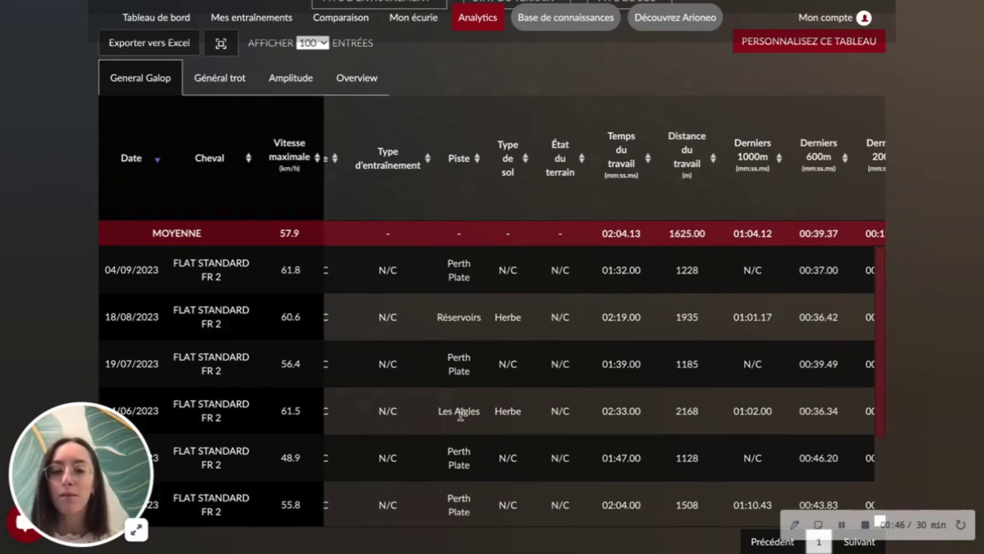
Filter the sessions to the Perth plate track only, clearing all other tracks.
scroll(460, 415, "up", 4)
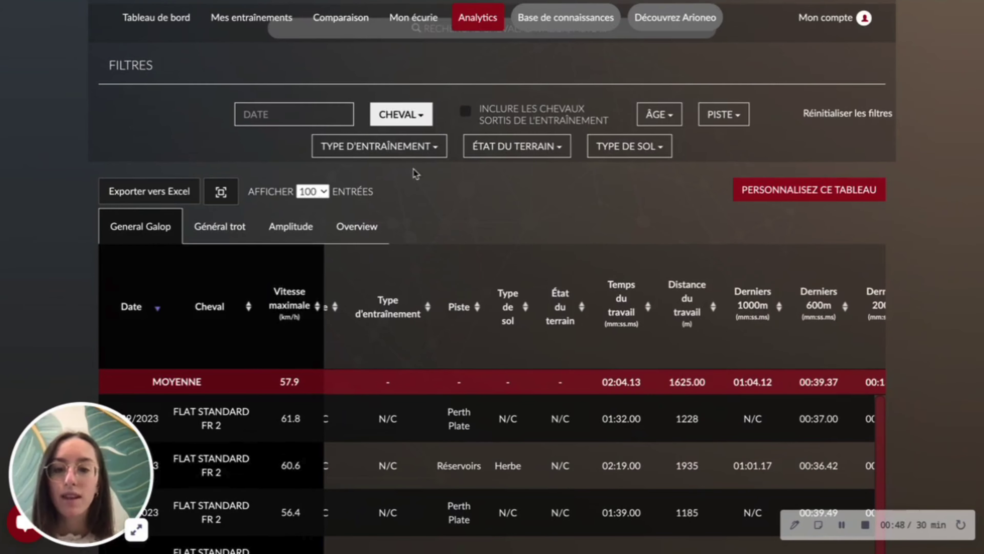
left_click(734, 118)
left_click(722, 144)
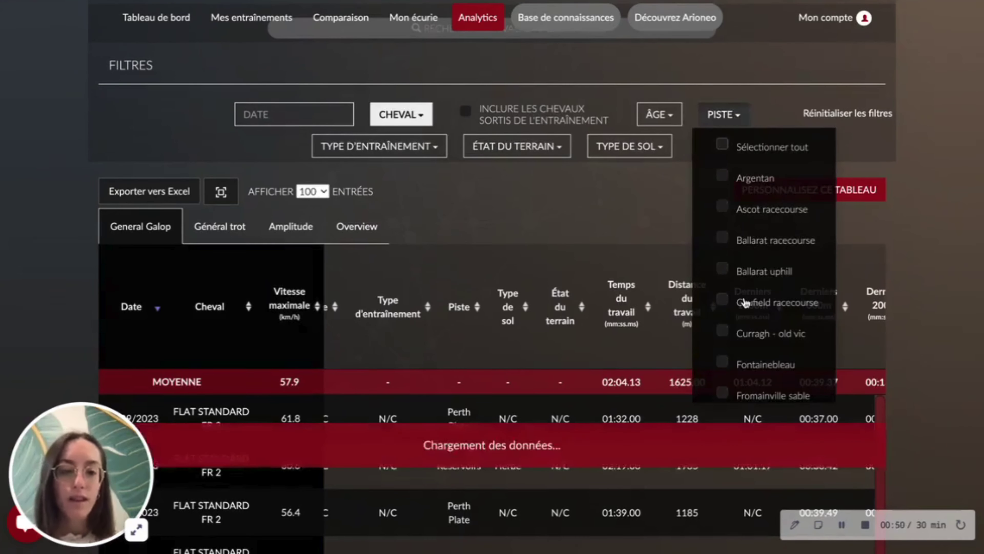
scroll(745, 303, "down", 8)
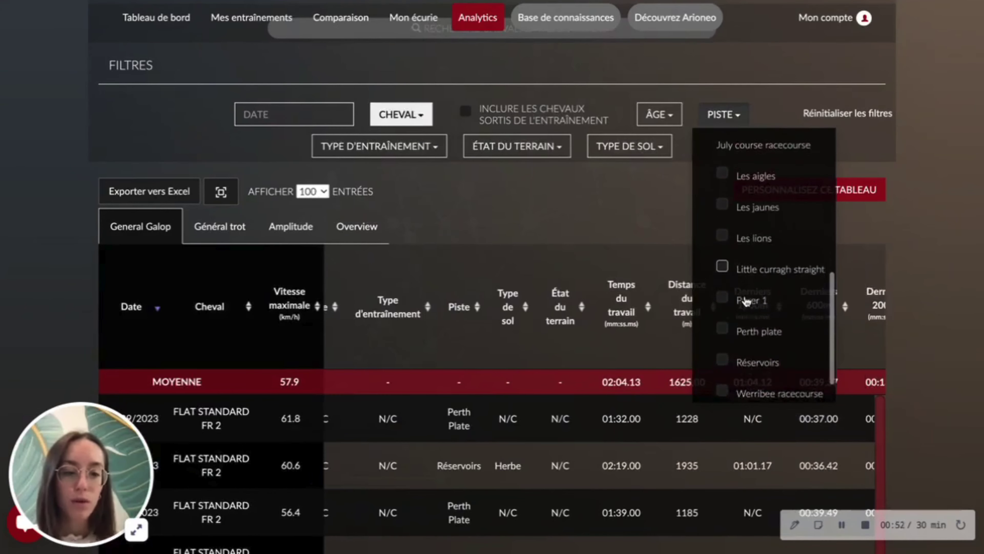
scroll(746, 300, "down", 1)
left_click(723, 289)
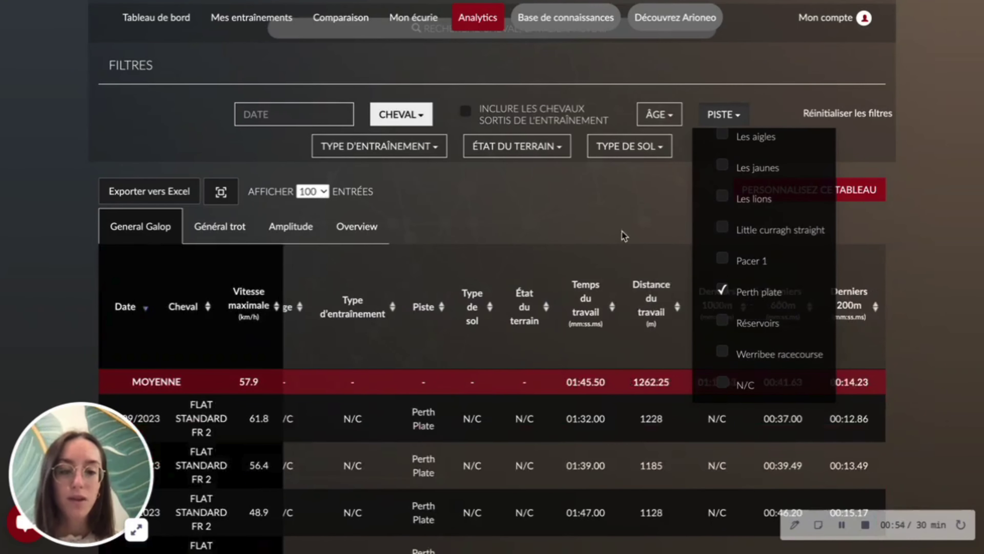
left_click(618, 229)
Compare work time, distance, last and best split times, and maximum heart rate across the Perth Plate sessions.
scroll(614, 228, "down", 4)
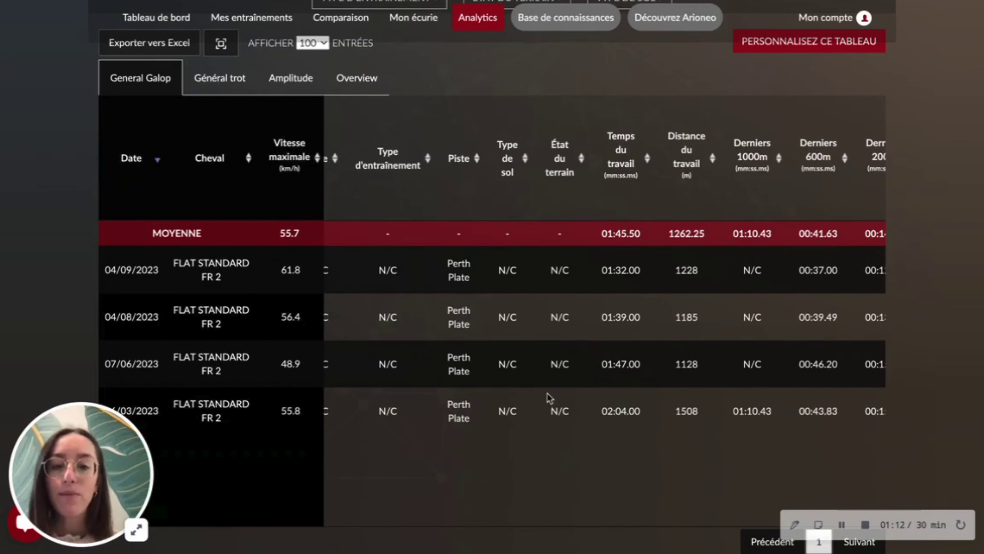
scroll(550, 398, "right", 8)
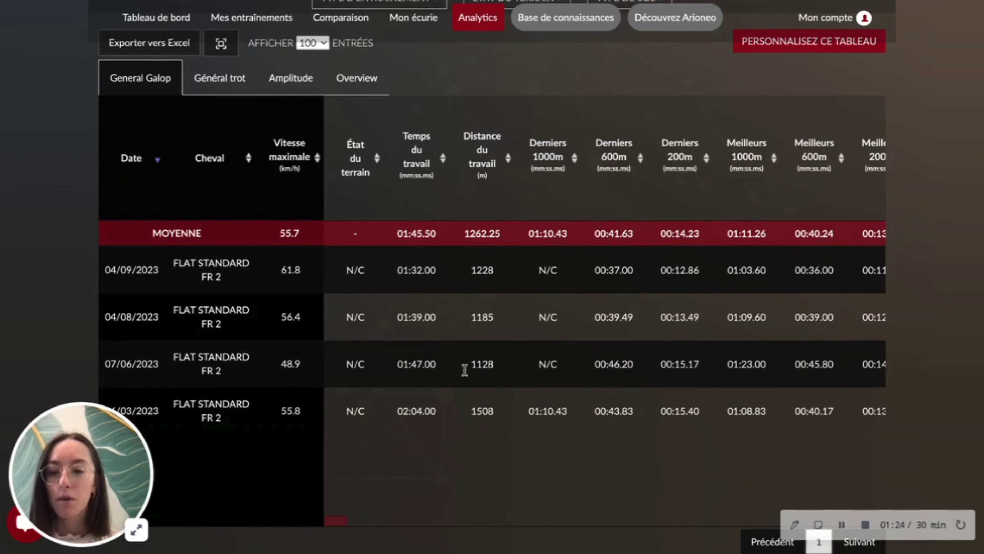
left_click_drag(66, 486, 65, 104)
scroll(146, 427, "up", 1)
scroll(145, 427, "right", 1)
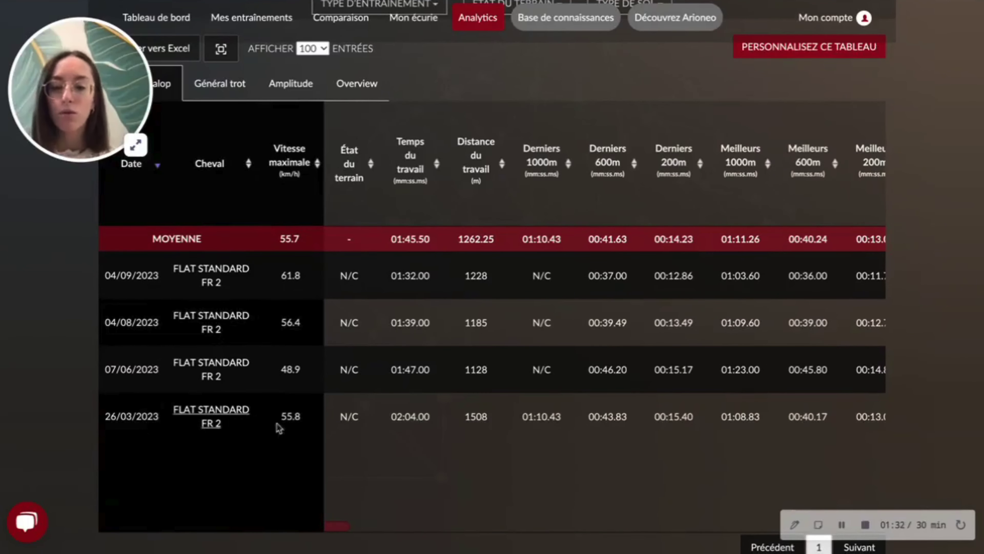
scroll(504, 409, "right", 3)
scroll(505, 409, "right", 10)
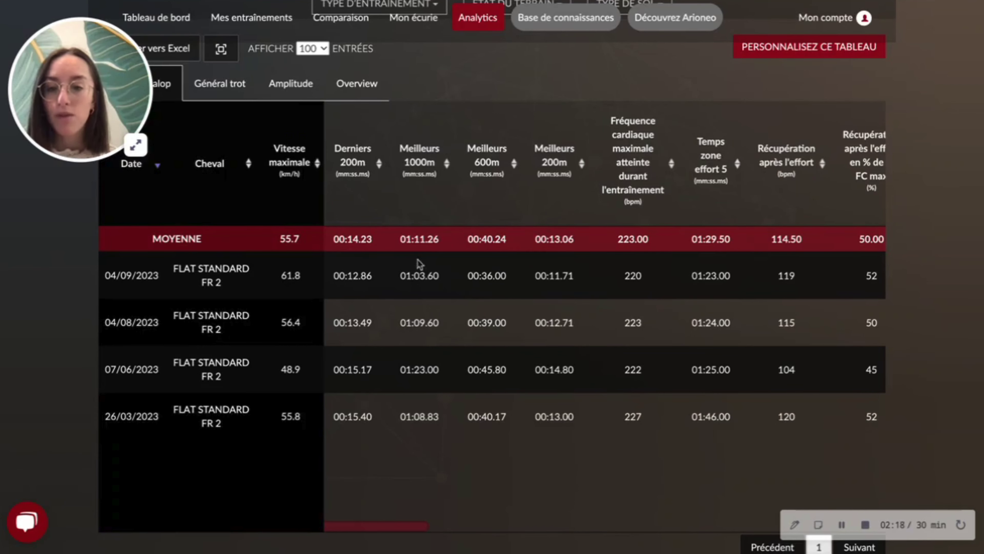
scroll(446, 293, "right", 1)
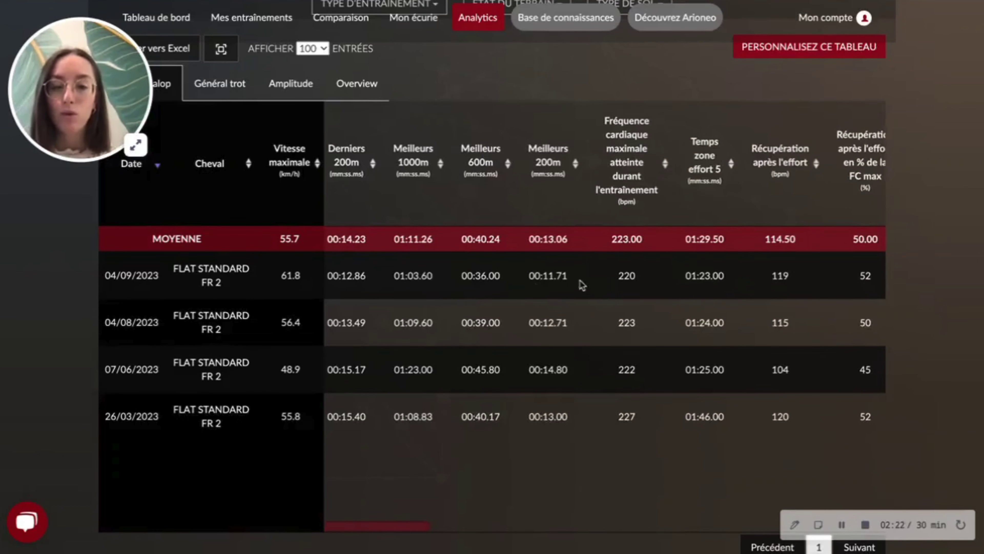
scroll(508, 289, "right", 2)
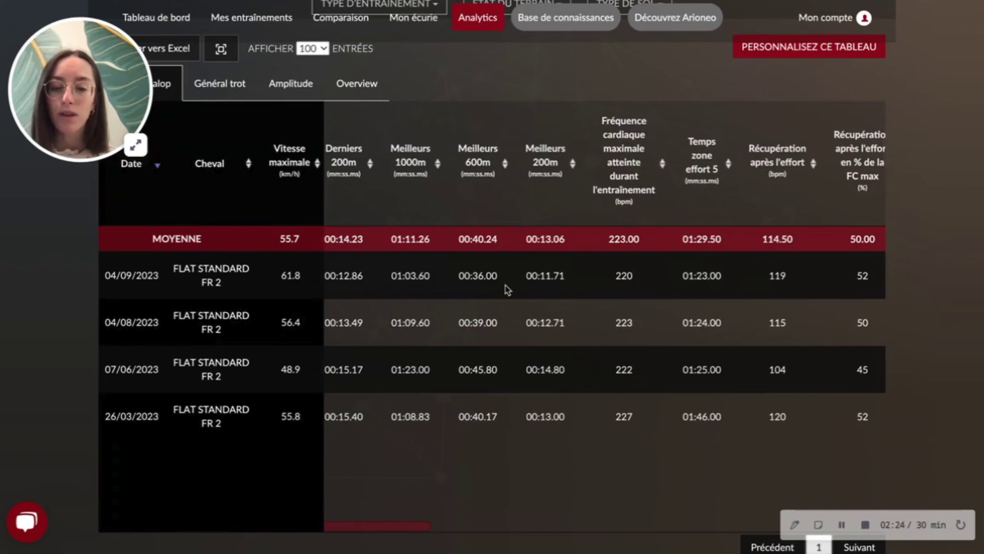
scroll(508, 290, "right", 1)
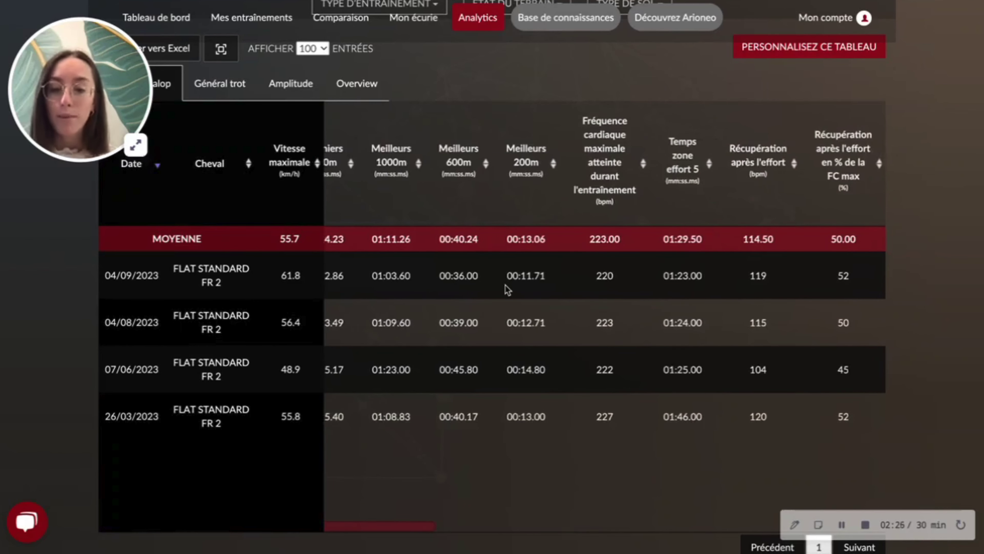
scroll(508, 290, "right", 2)
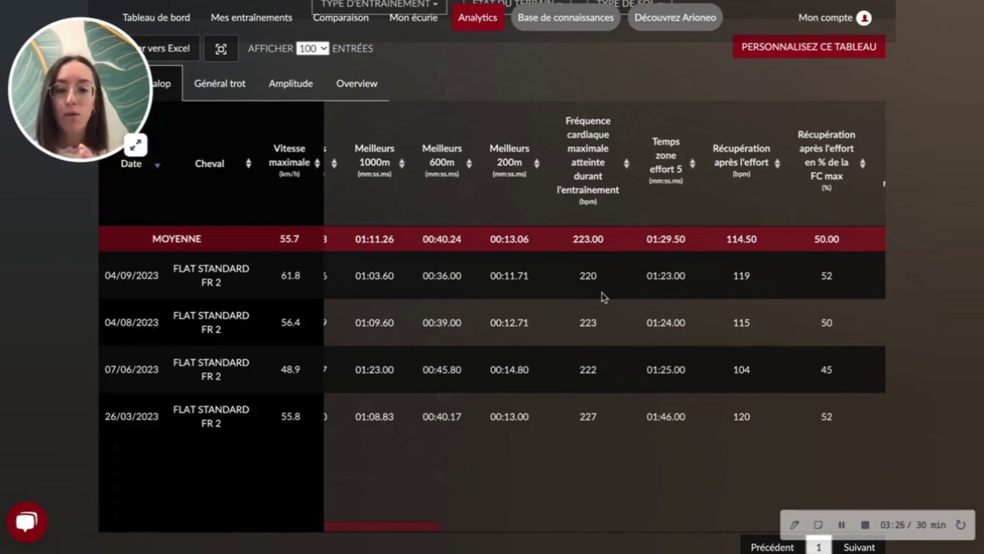
Examine the Perth Plate sessions' recovery heart rates, return-to-stable values, and stride amplitude and cadence against the effort data.
scroll(485, 354, "left", 10)
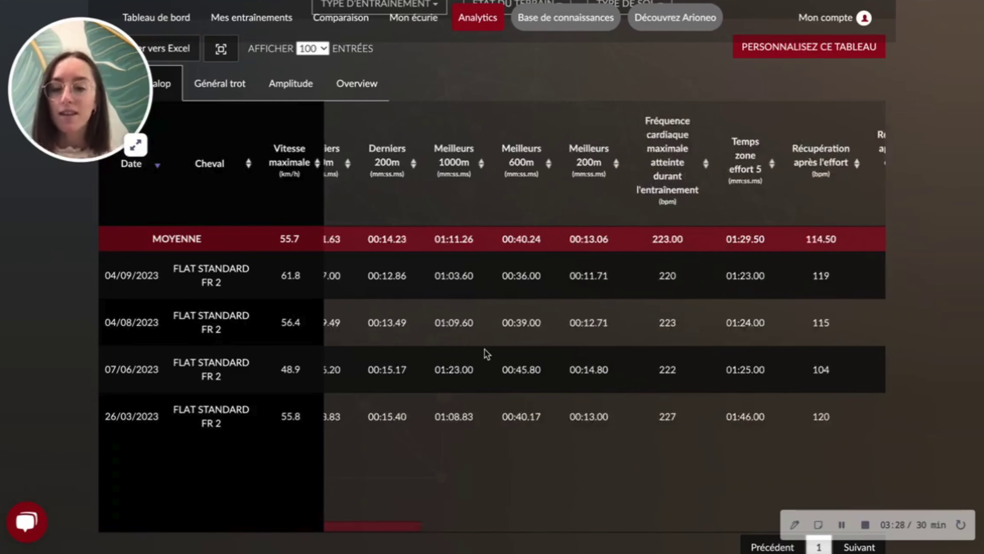
scroll(486, 354, "left", 1)
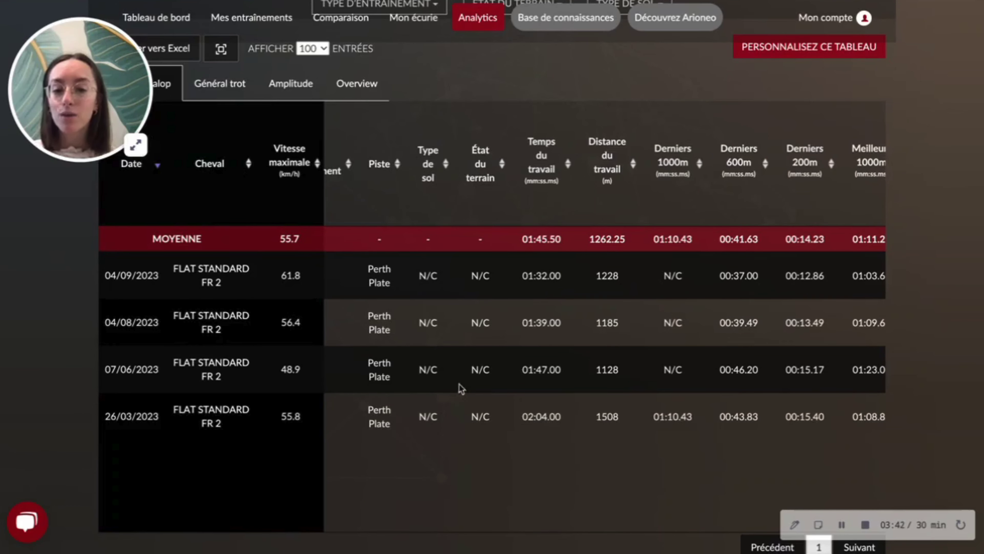
scroll(577, 342, "right", 3)
scroll(576, 342, "right", 5)
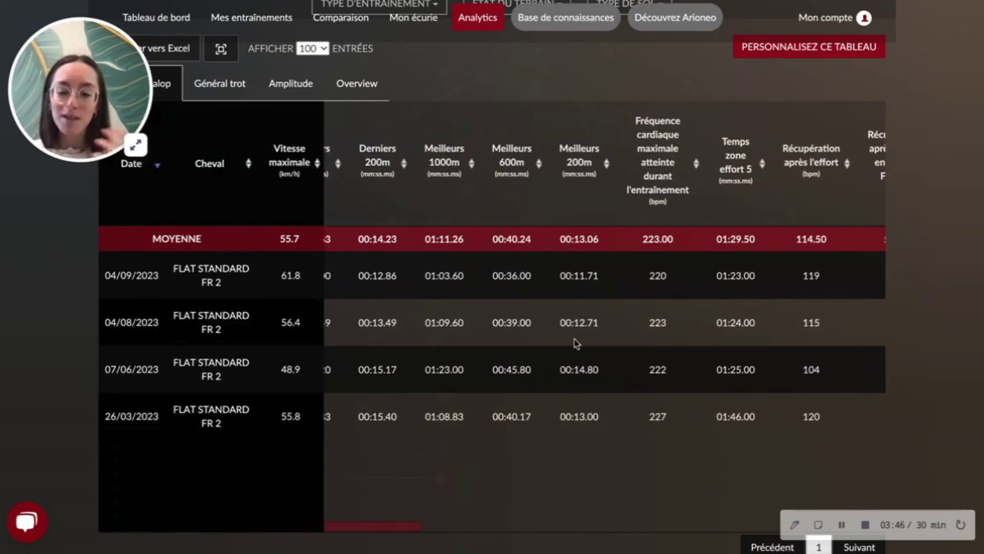
scroll(575, 339, "right", 5)
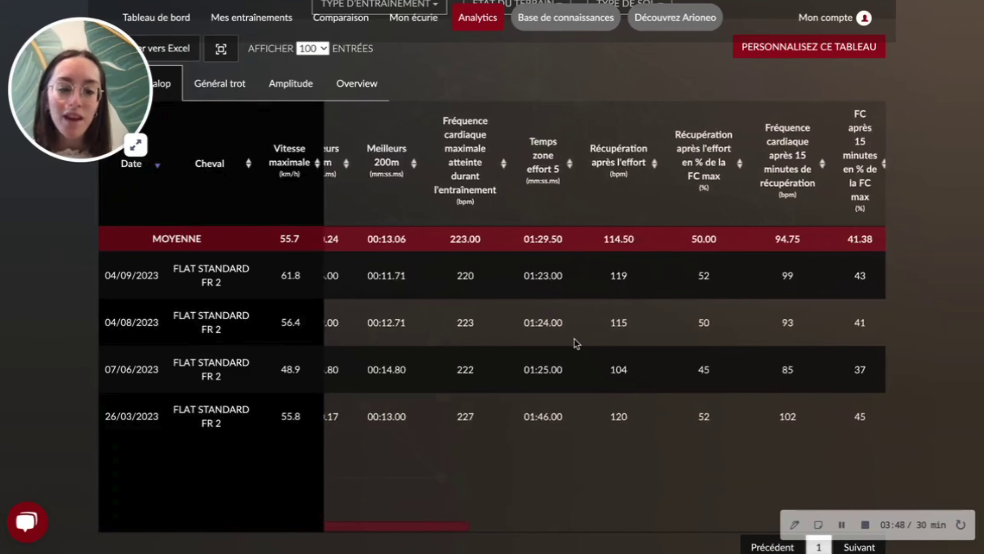
scroll(574, 340, "right", 3)
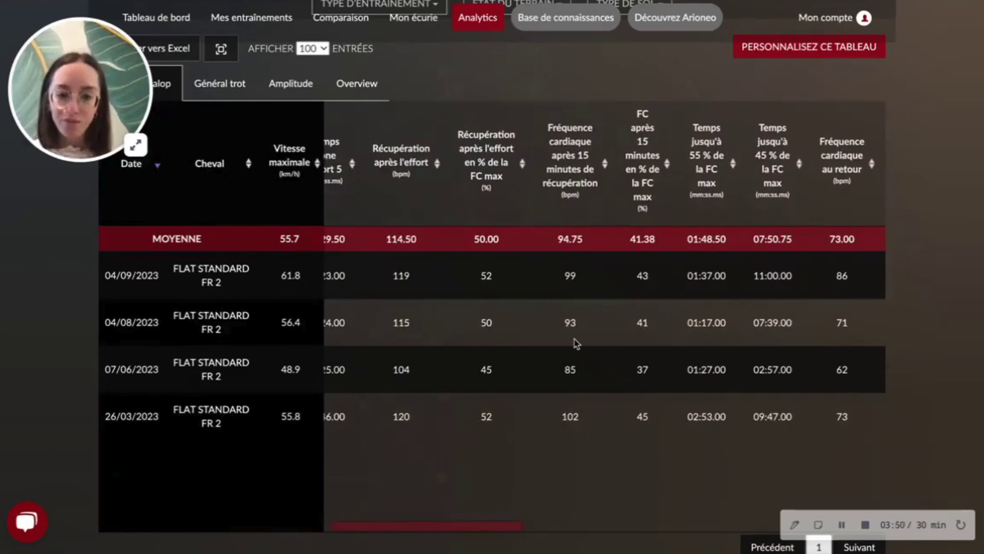
scroll(577, 343, "right", 1)
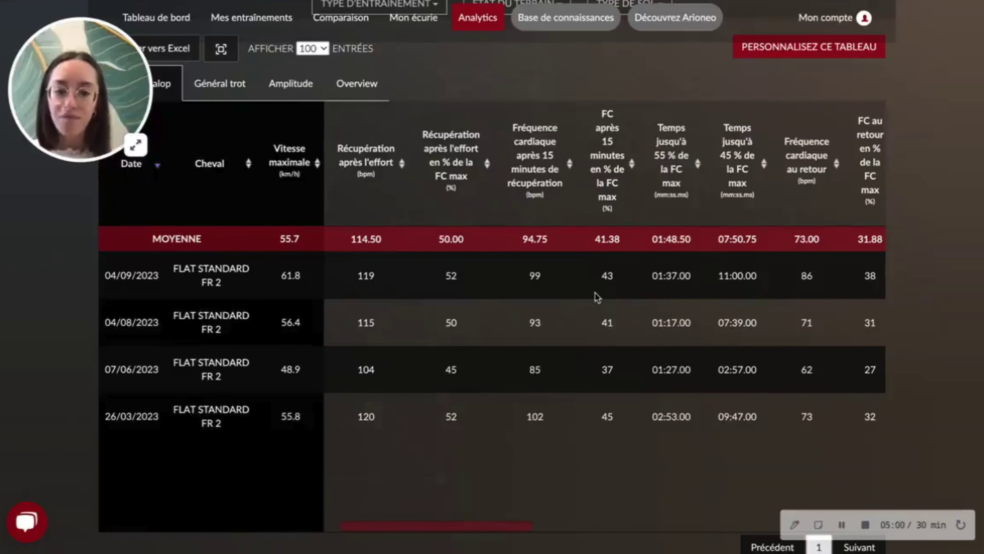
scroll(618, 331, "right", 10)
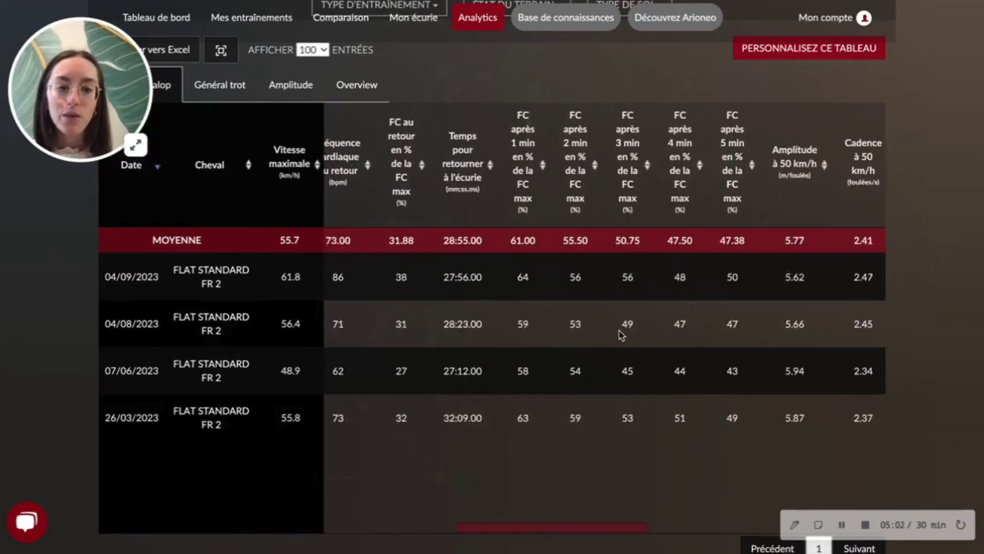
scroll(619, 331, "right", 10)
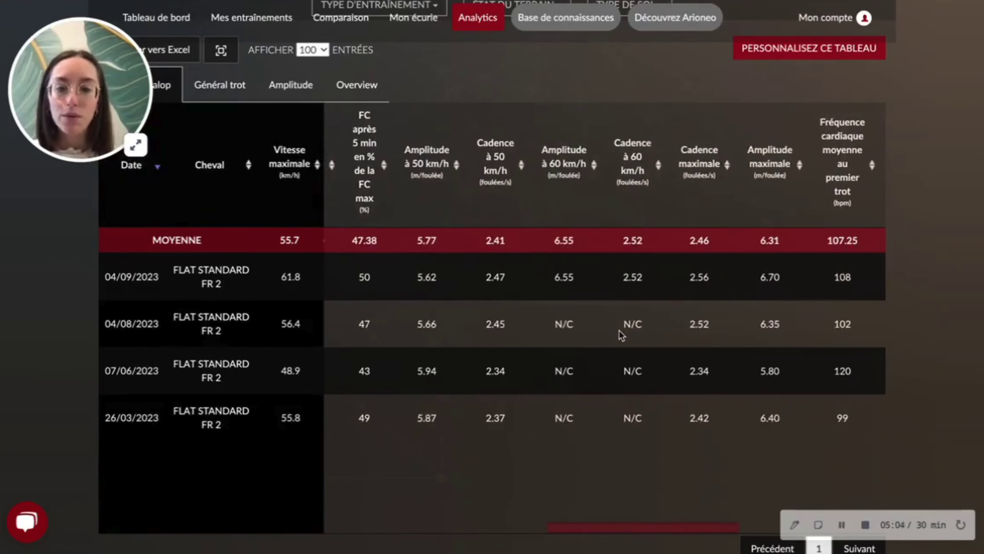